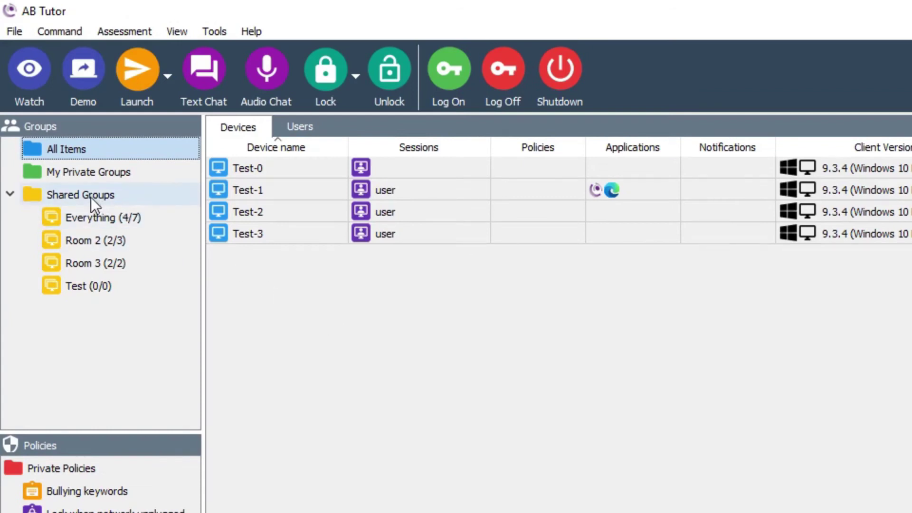
# - Create a new device group named Room 1 under Shared Groups
pyautogui.rightClick(93, 198)
pyautogui.moveTo(218, 210)
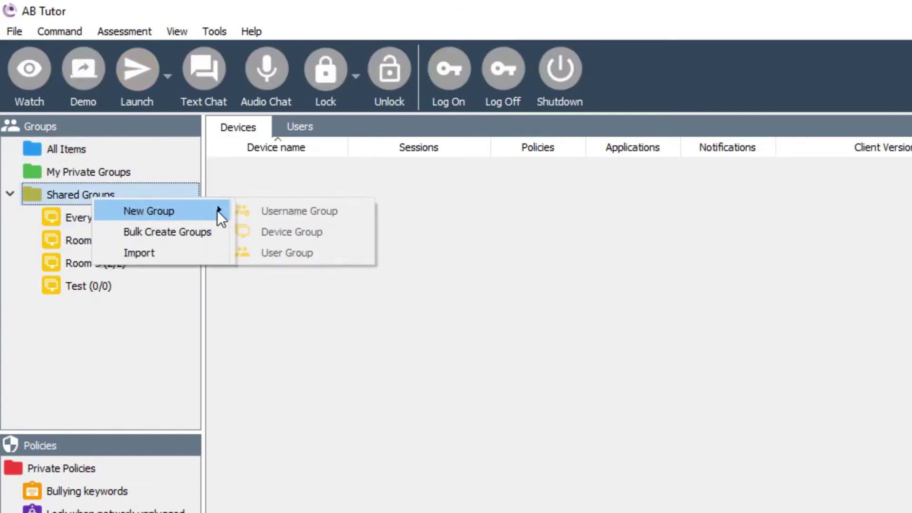
pyautogui.click(284, 227)
pyautogui.rightClick(138, 241)
pyautogui.click(181, 284)
pyautogui.write('Room 1')
pyautogui.press('Return')
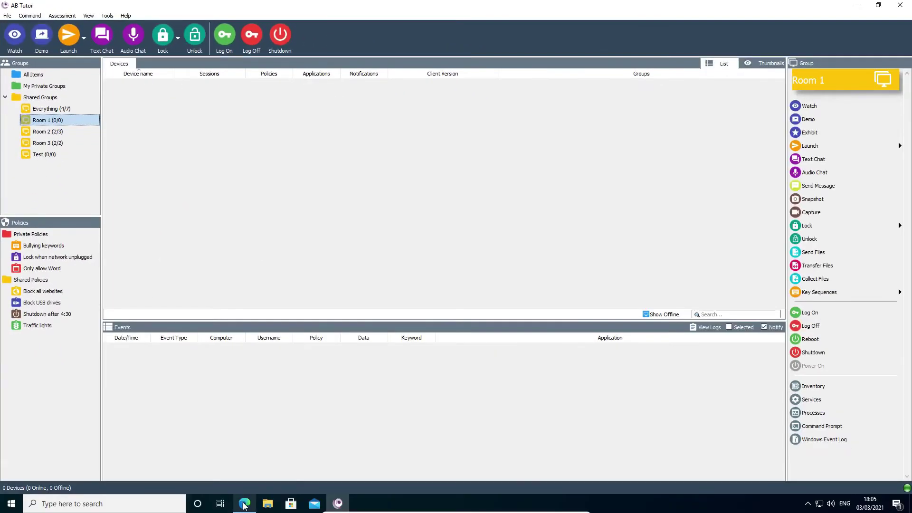
# - Switch to the AB Tutor Server Administration page in Edge and start a new Active Directory sync job for devices from an OU
pyautogui.click(244, 504)
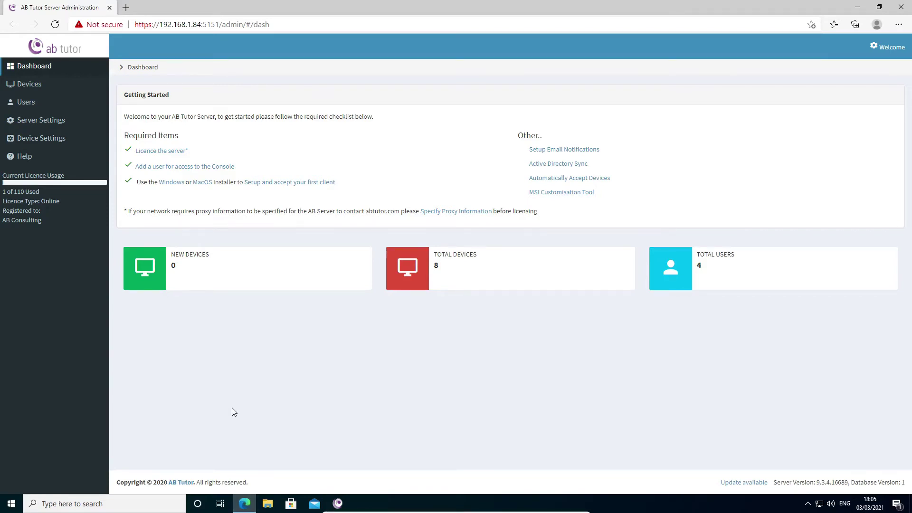
pyautogui.click(62, 122)
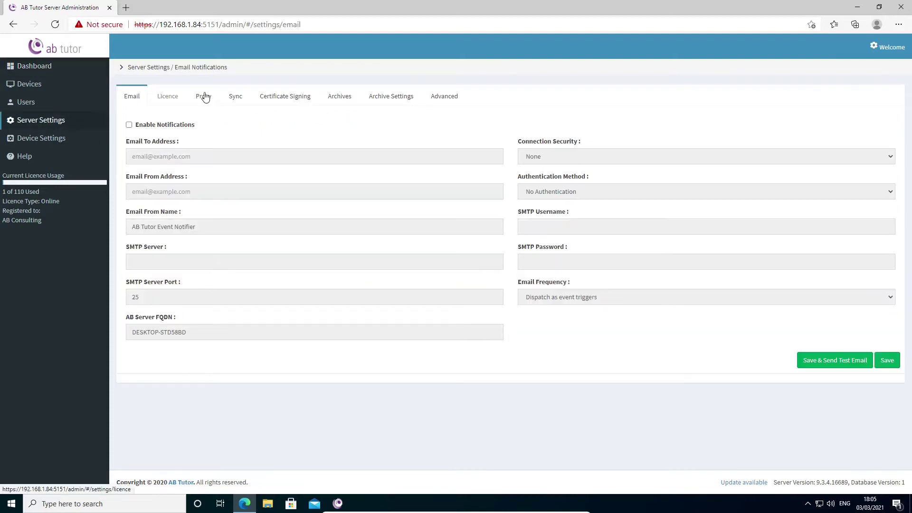
pyautogui.click(240, 98)
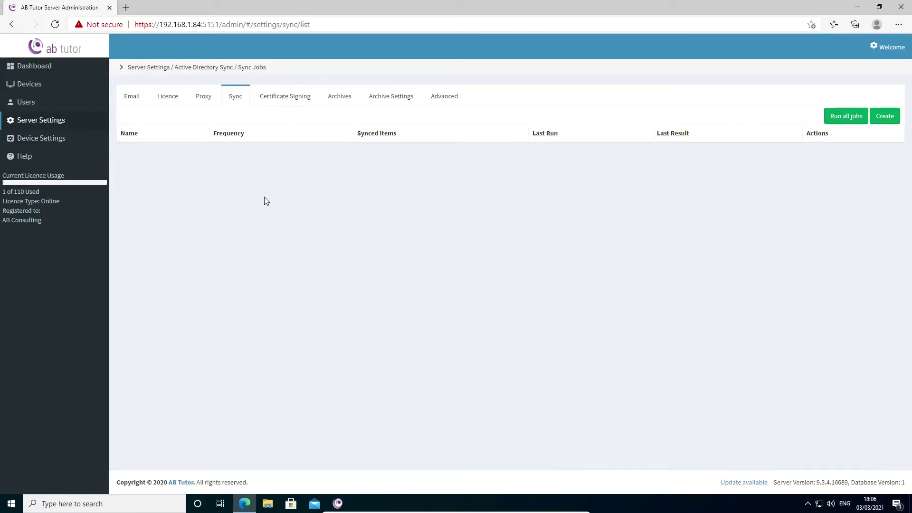
pyautogui.click(880, 119)
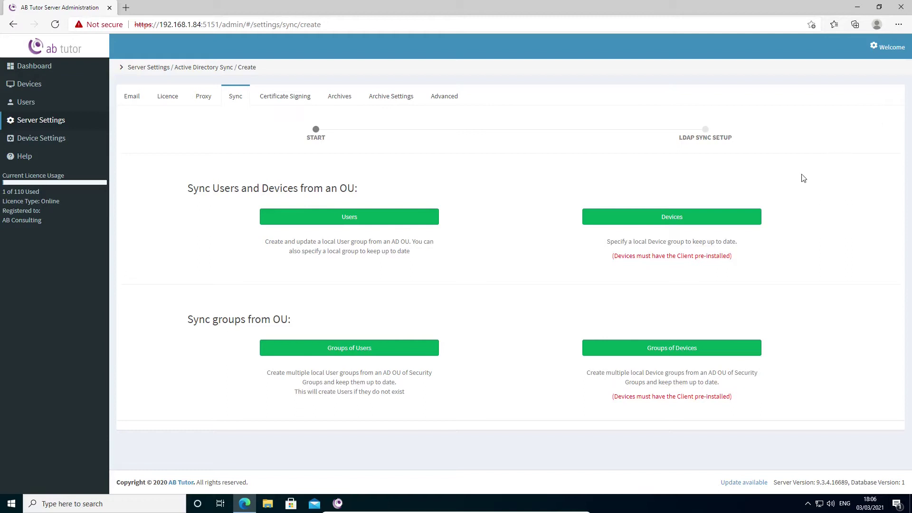
pyautogui.click(726, 216)
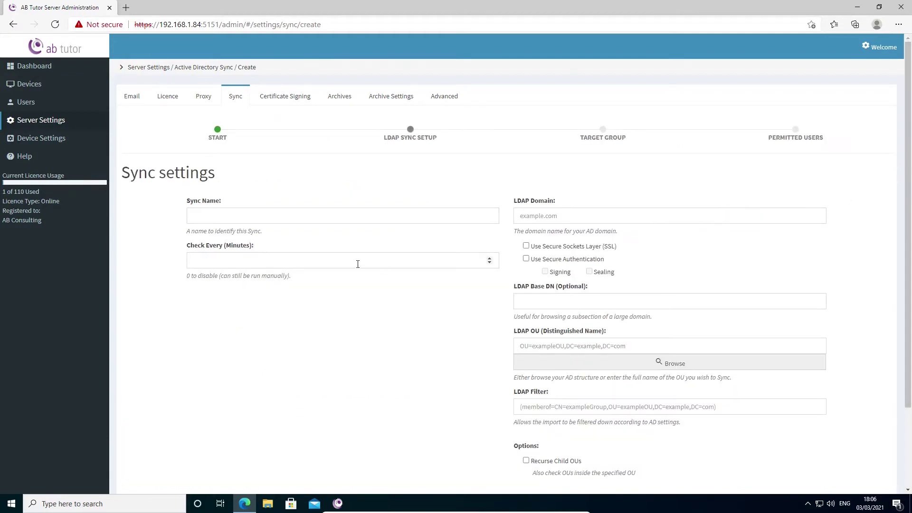
# - Name the sync Room 1 sync, with a check every 1440 minutes and the LDAP domain abtutor.local
pyautogui.click(339, 219)
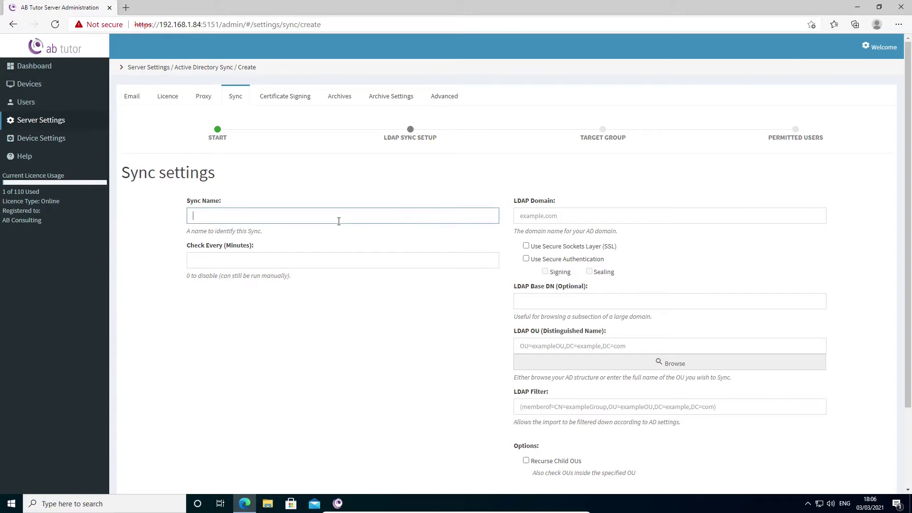
pyautogui.write('Room 1 sync')
pyautogui.click(329, 262)
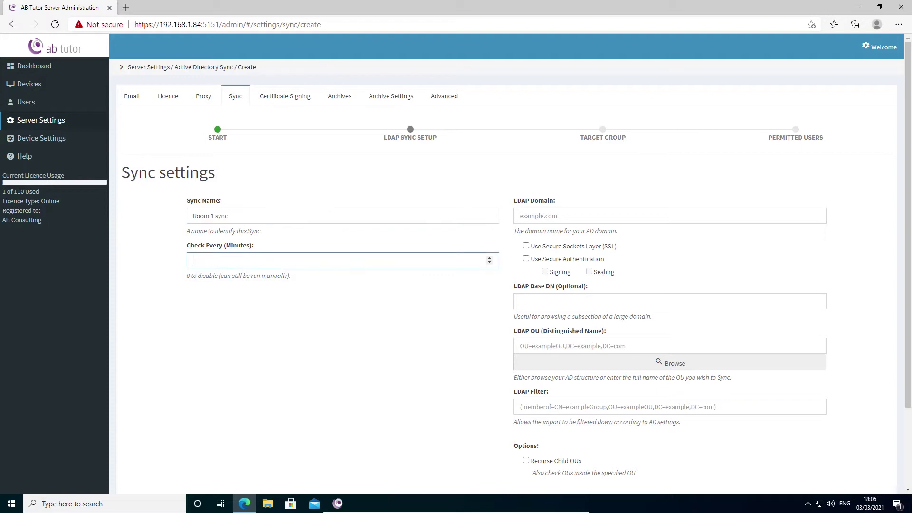
pyautogui.write('1440')
pyautogui.click(572, 216)
pyautogui.write('abtutor')
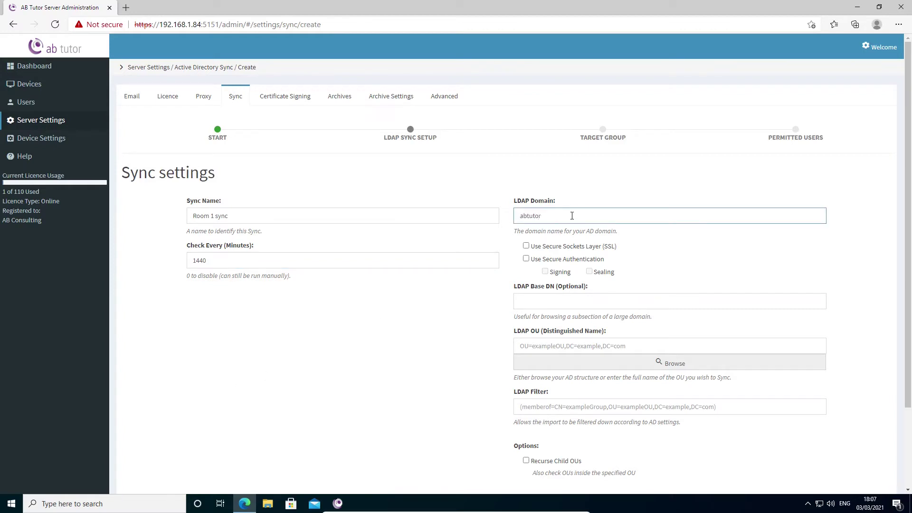
pyautogui.write('.local')
# - Browse the LDAP directory to set the Room 1 OU under Classrooms as the sync source, and continue to the target group
pyautogui.click(641, 366)
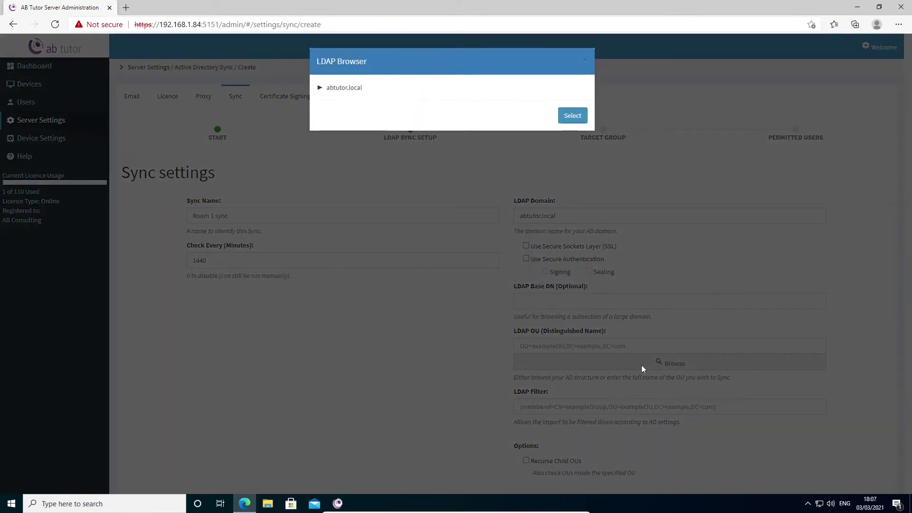
pyautogui.click(320, 87)
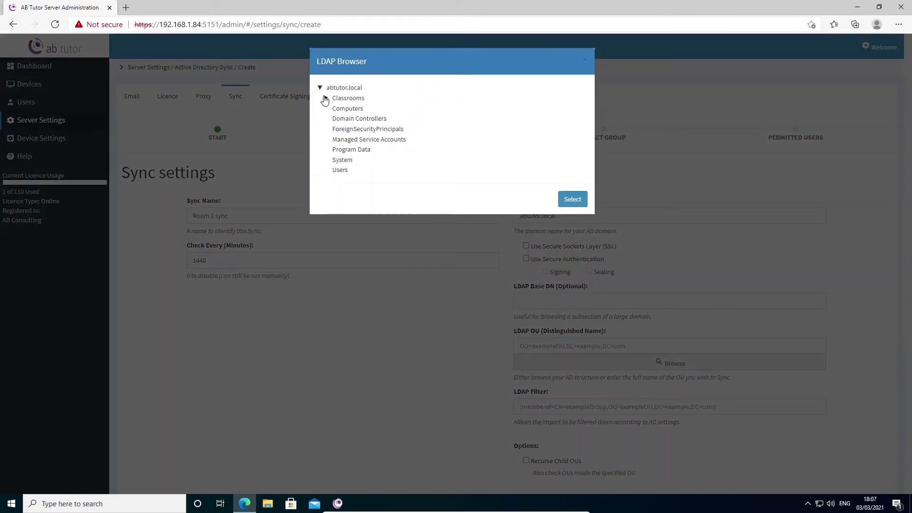
pyautogui.click(325, 98)
pyautogui.click(347, 109)
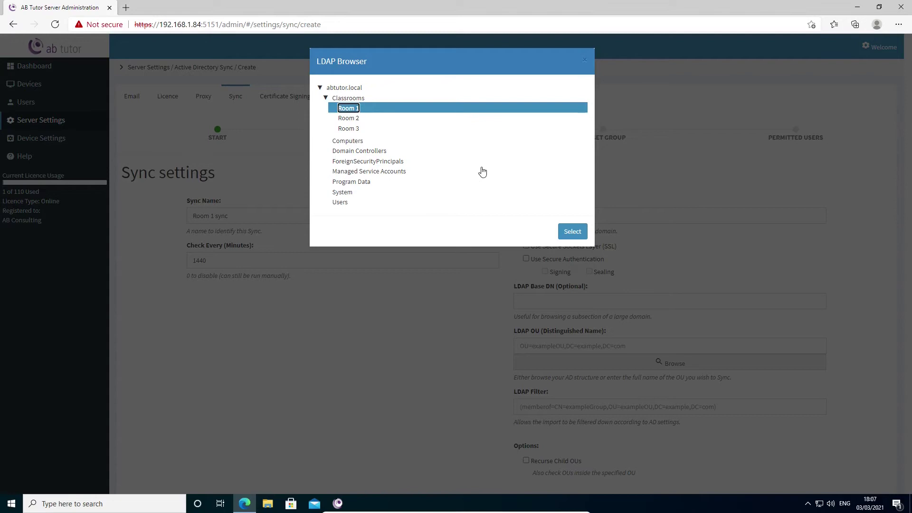
pyautogui.click(569, 236)
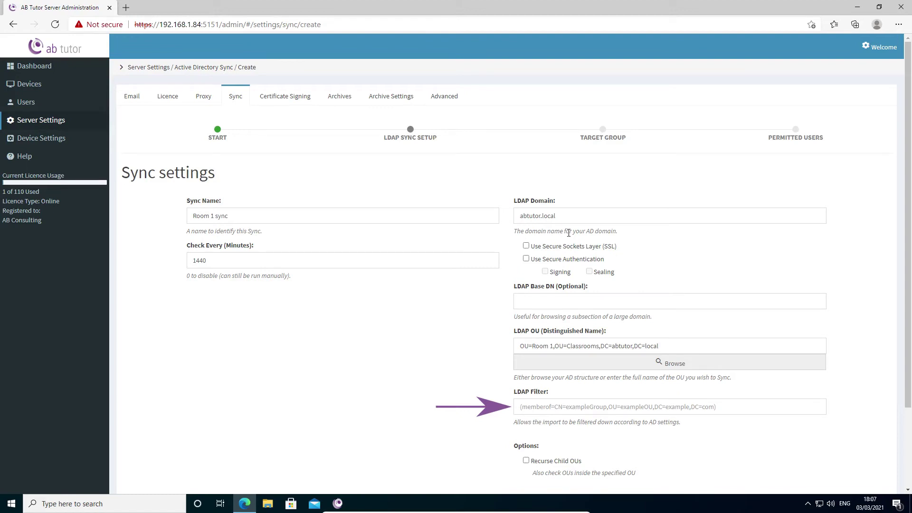
pyautogui.scroll(-2, 568, 232)
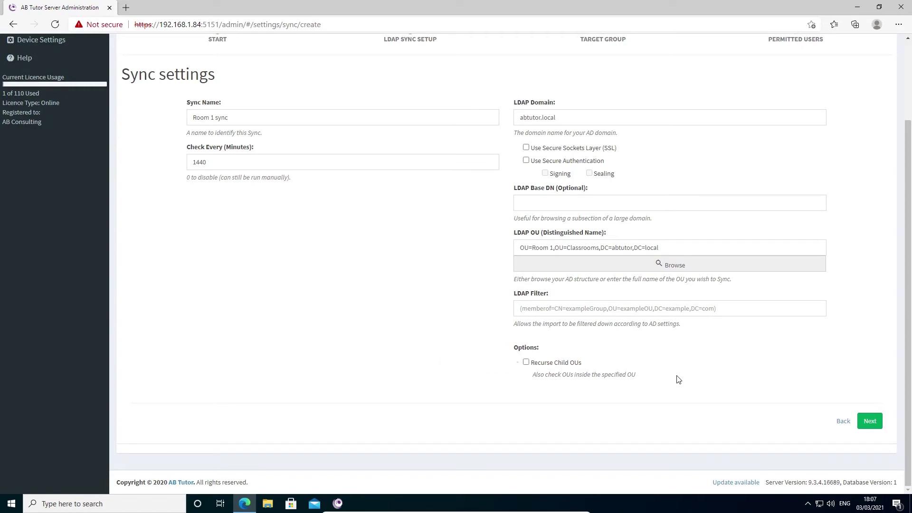
pyautogui.click(866, 422)
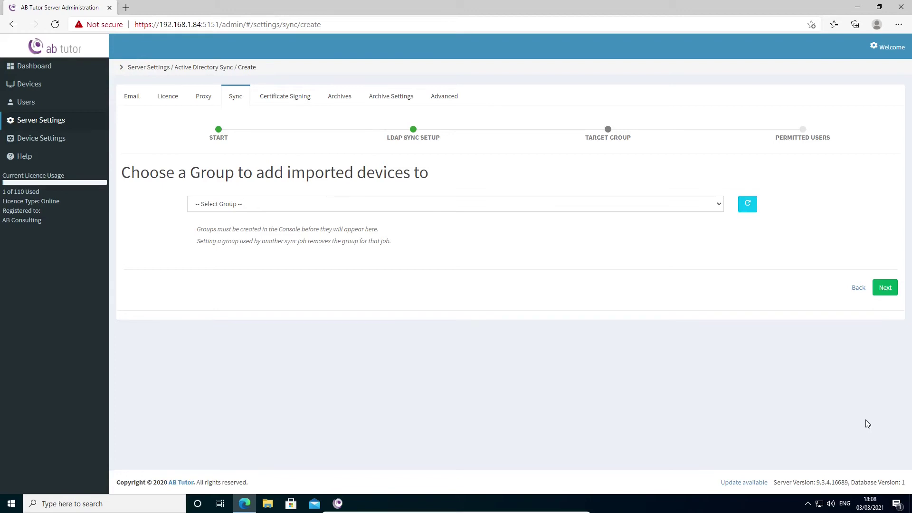
# - Choose Room 1 as the group that receives the imported devices and continue to the permitted users stage
pyautogui.click(622, 208)
pyautogui.click(597, 236)
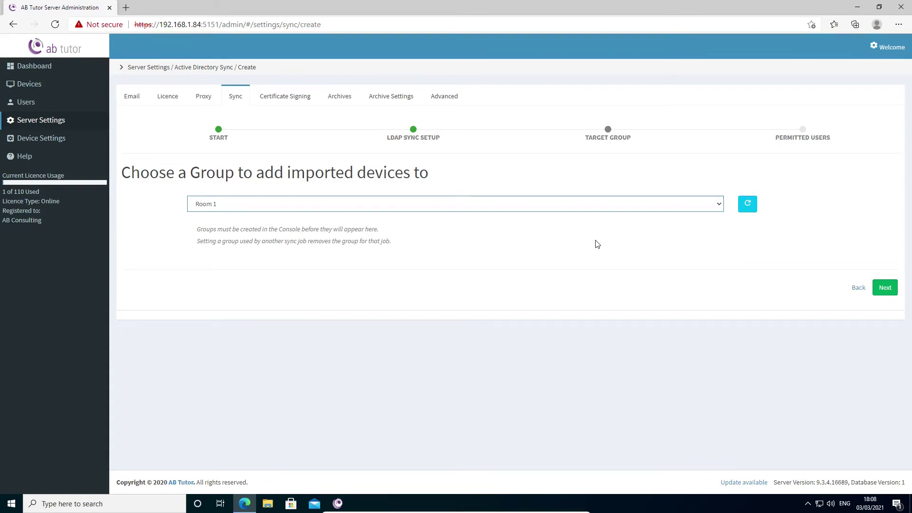
pyautogui.click(886, 288)
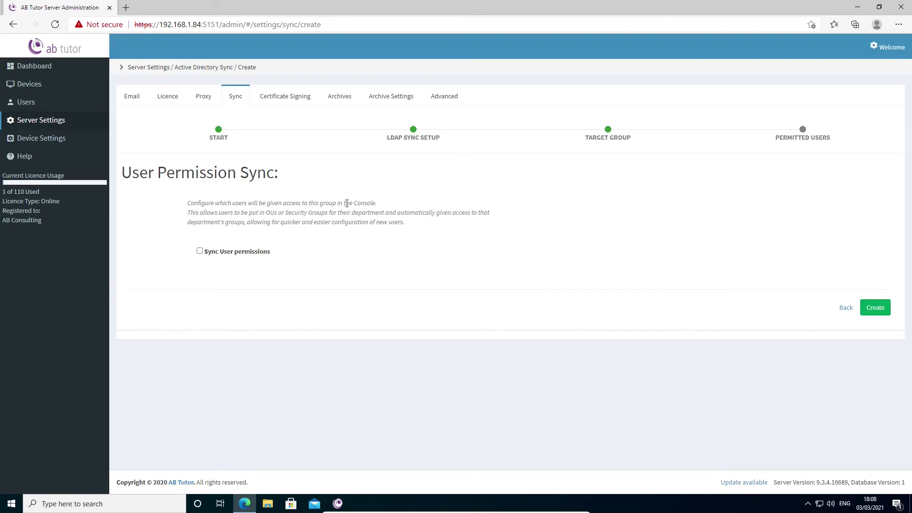
pyautogui.click(239, 251)
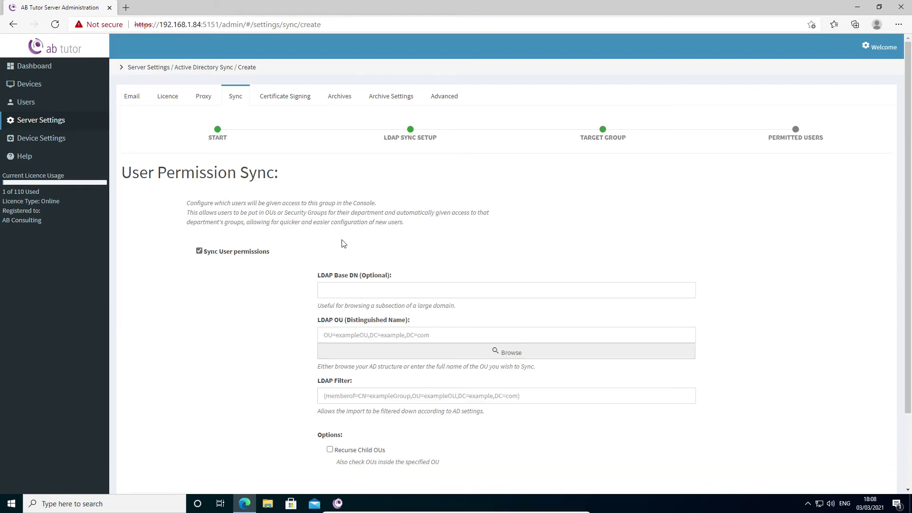
pyautogui.scroll(-2, 342, 244)
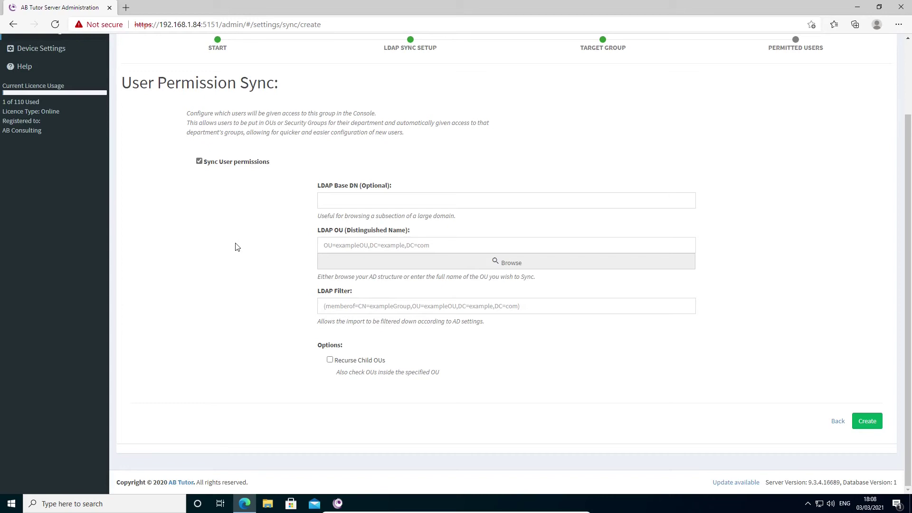
pyautogui.click(236, 162)
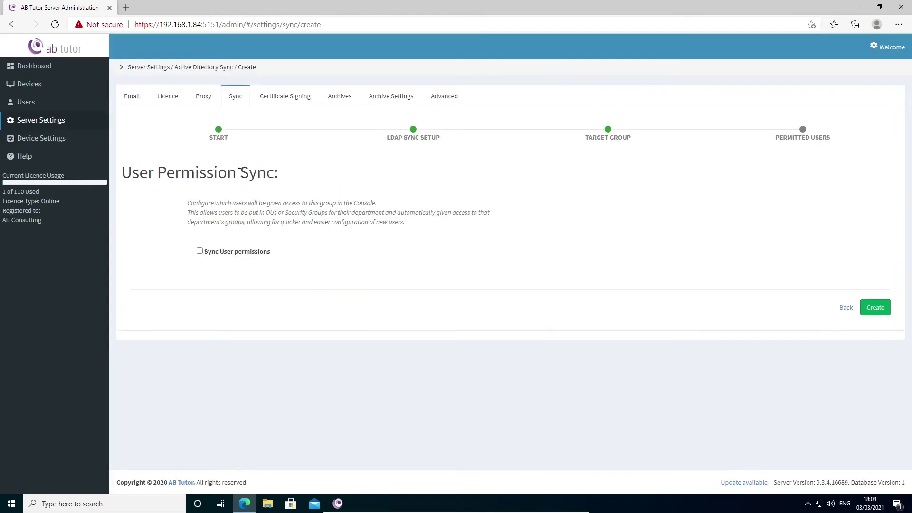
# - Create the sync job and run it immediately, returning to the AB Tutor console to check the devices in the Room 1 group
pyautogui.click(877, 309)
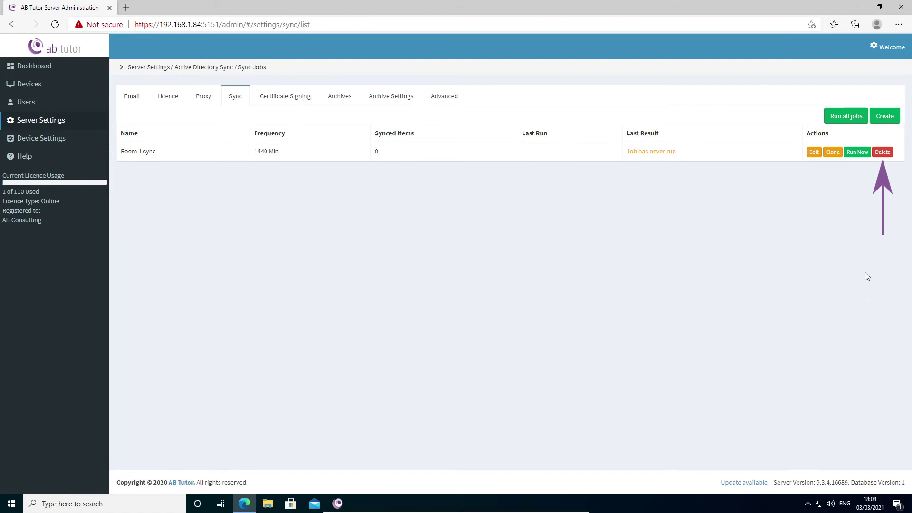
pyautogui.click(857, 153)
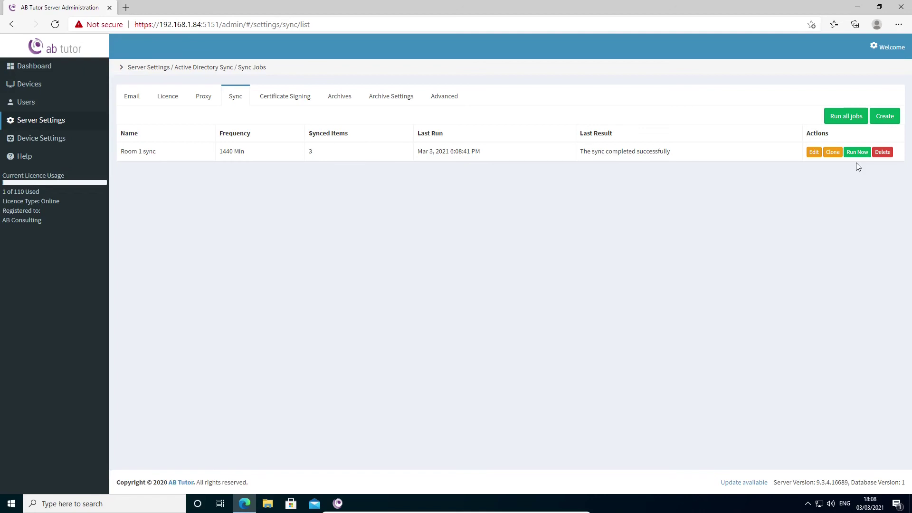
pyautogui.click(345, 501)
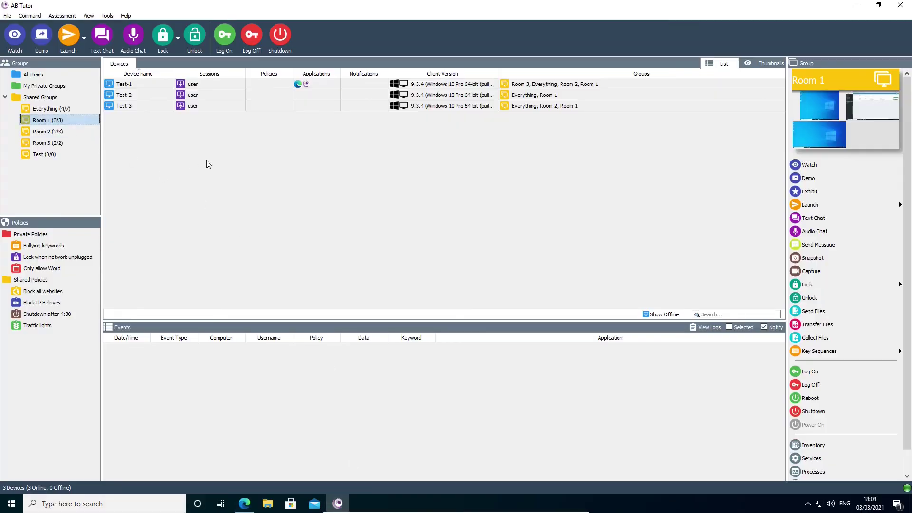